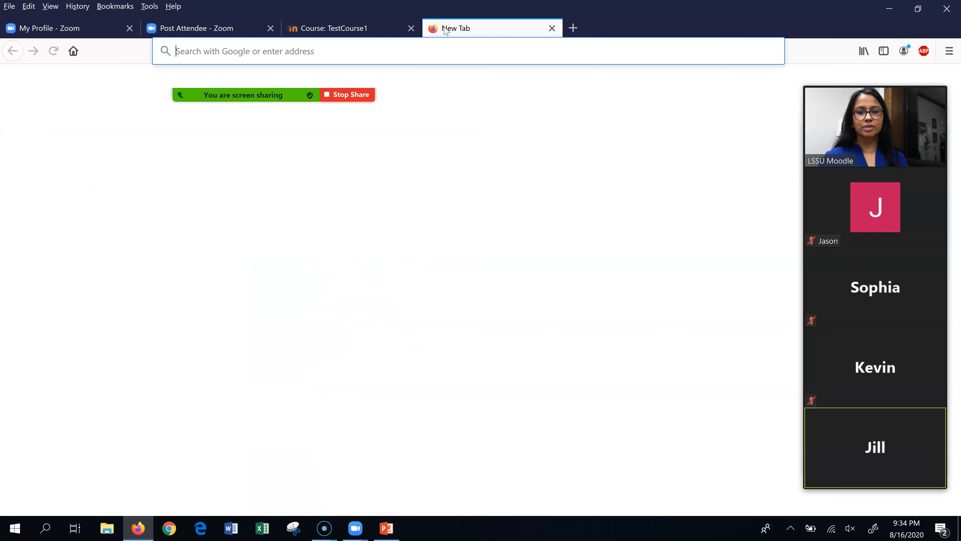
Open the breakout room setup from the meeting controls of the shared screen.
mouse_move(302, 94)
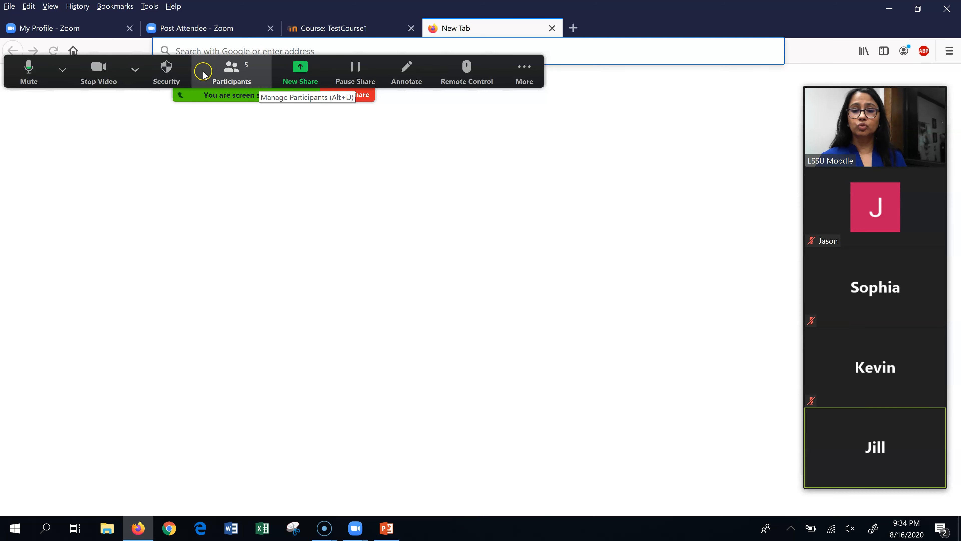
left_click(279, 73)
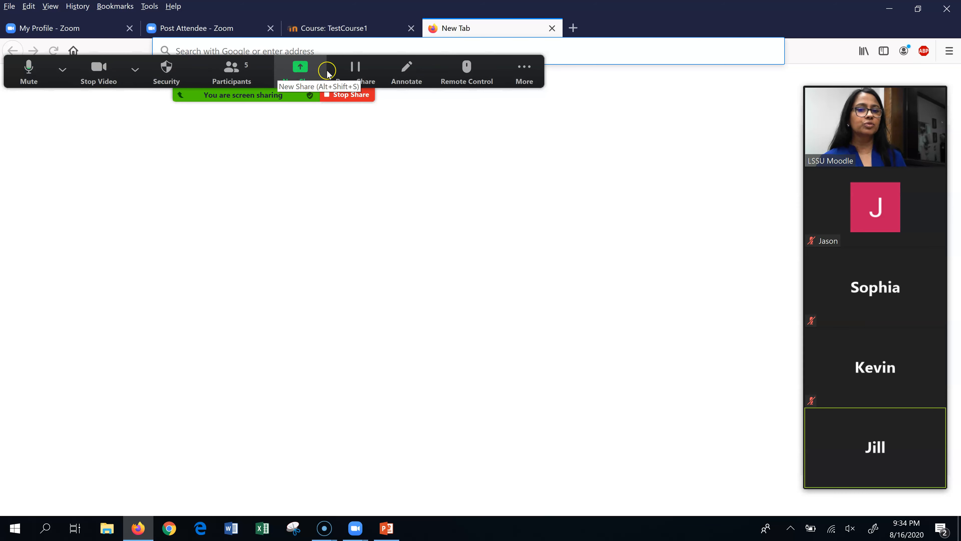
left_click(518, 72)
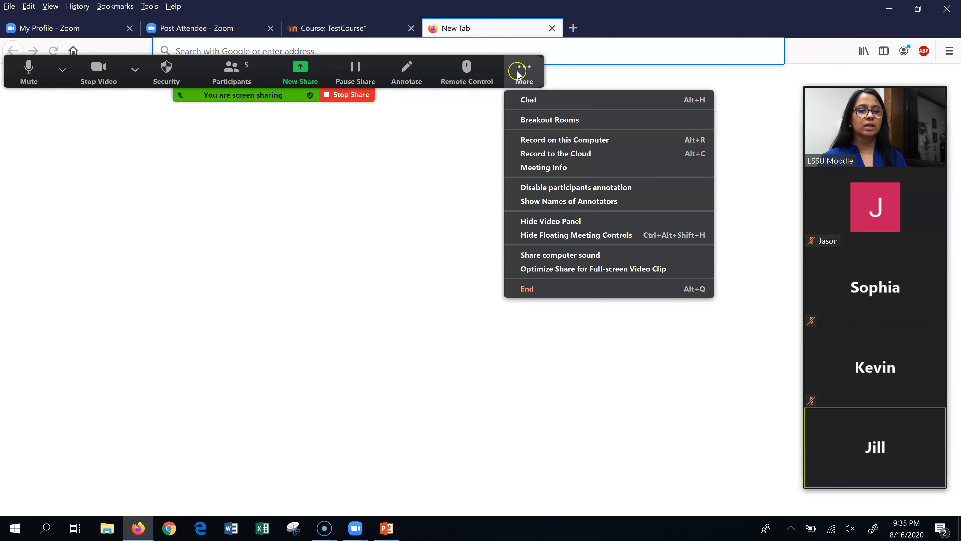
left_click(532, 121)
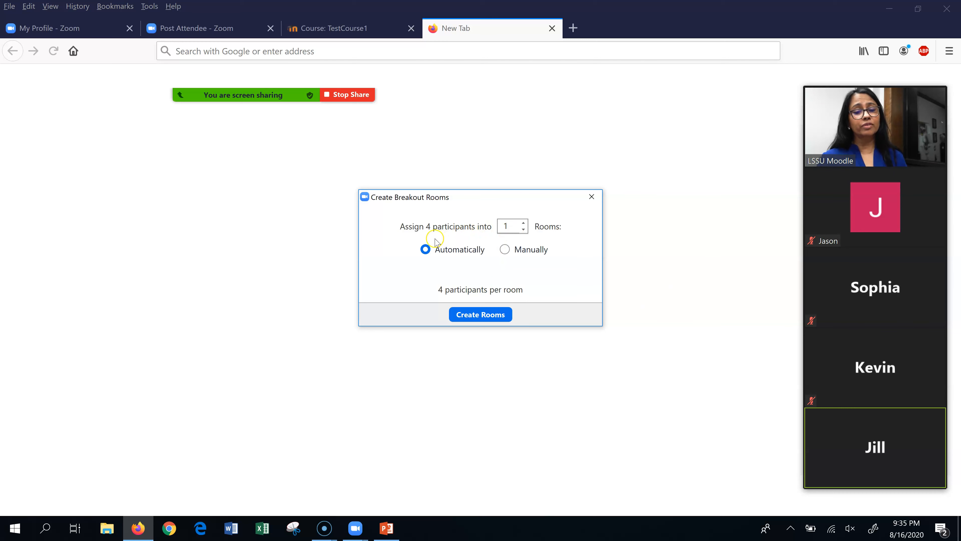
Create 2 breakout rooms with the participants assigned automatically.
left_click(524, 222)
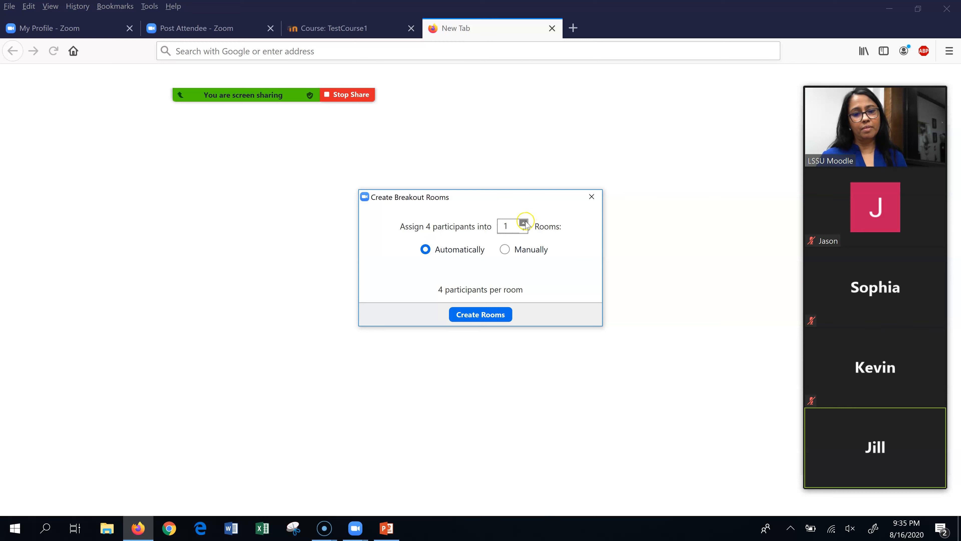
left_click(524, 222)
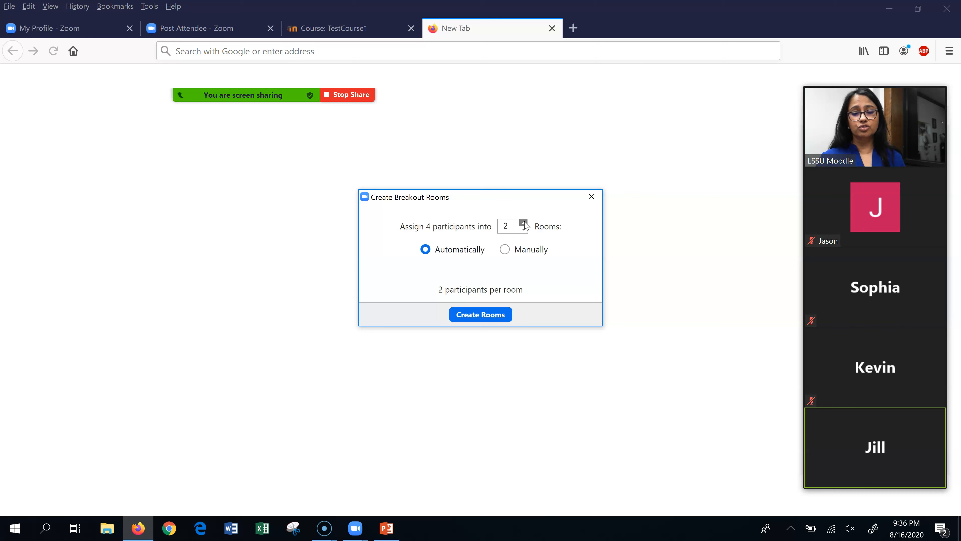
left_click(503, 250)
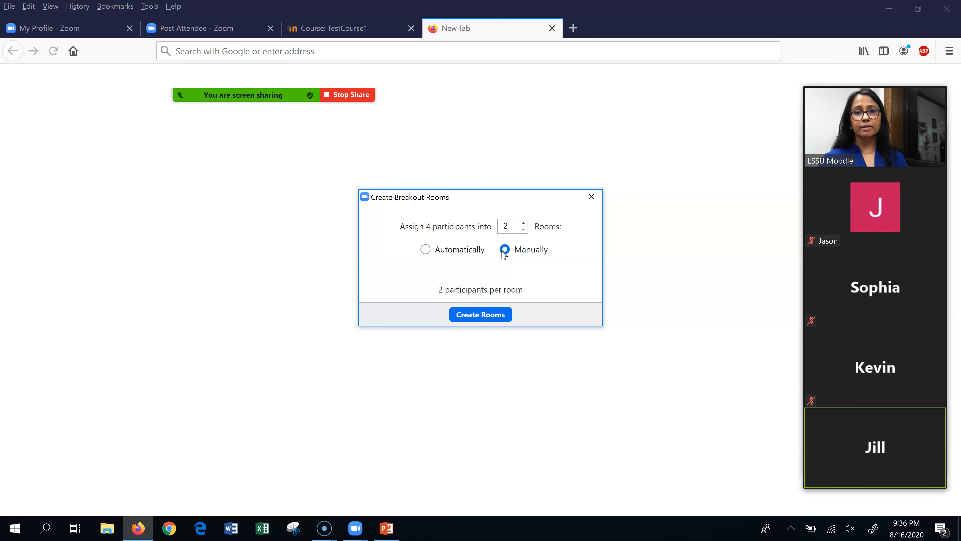
left_click(426, 250)
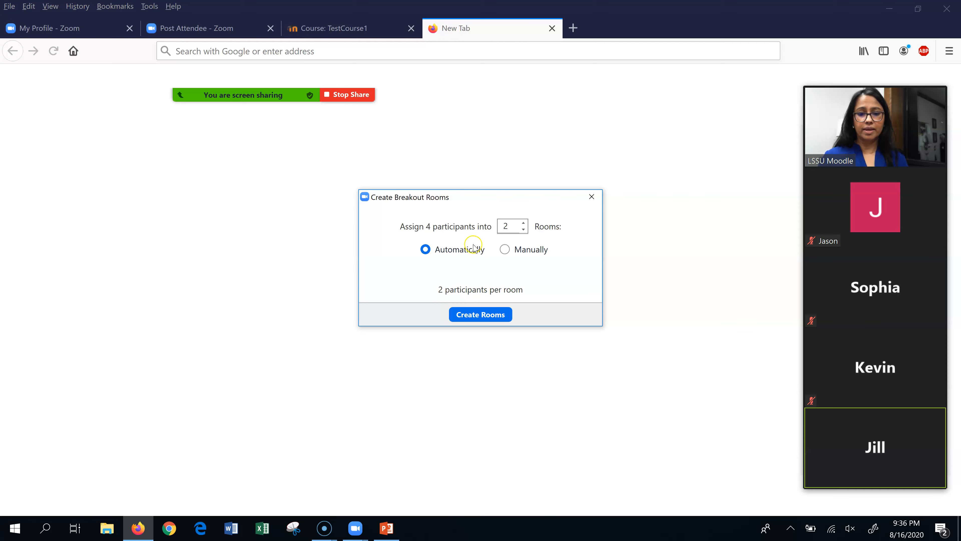
left_click(481, 314)
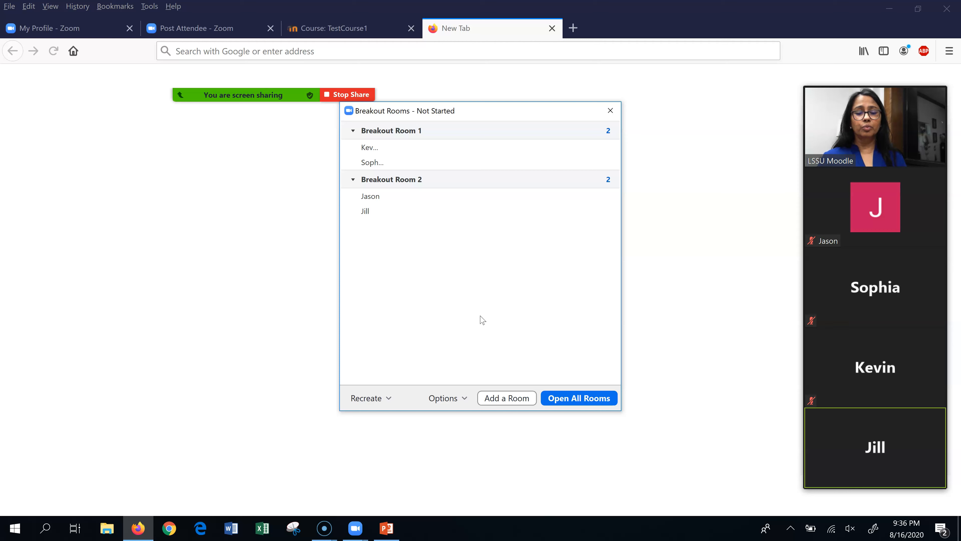
Move the first participant of Breakout Room 1 to Breakout Room 2, and return that participant to Breakout Room 1.
mouse_move(376, 156)
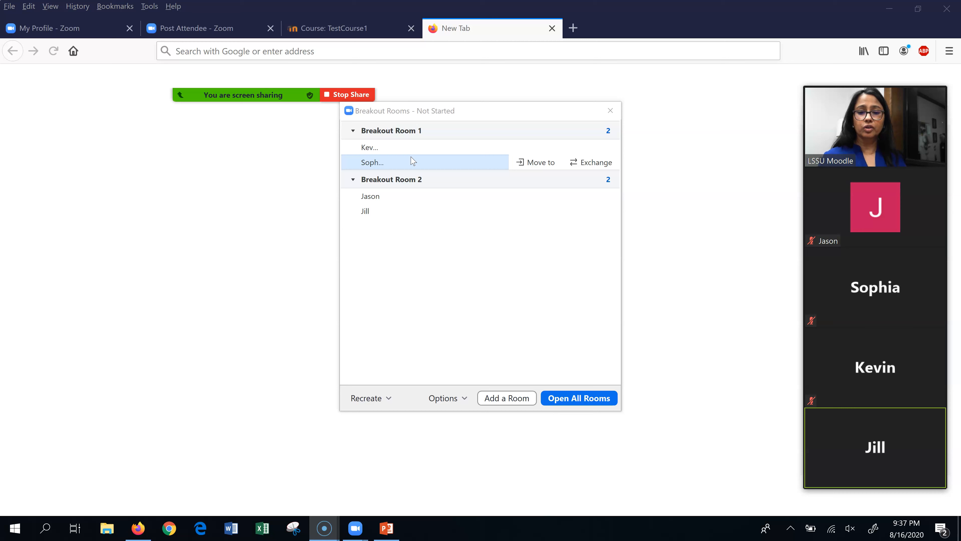
left_click(399, 146)
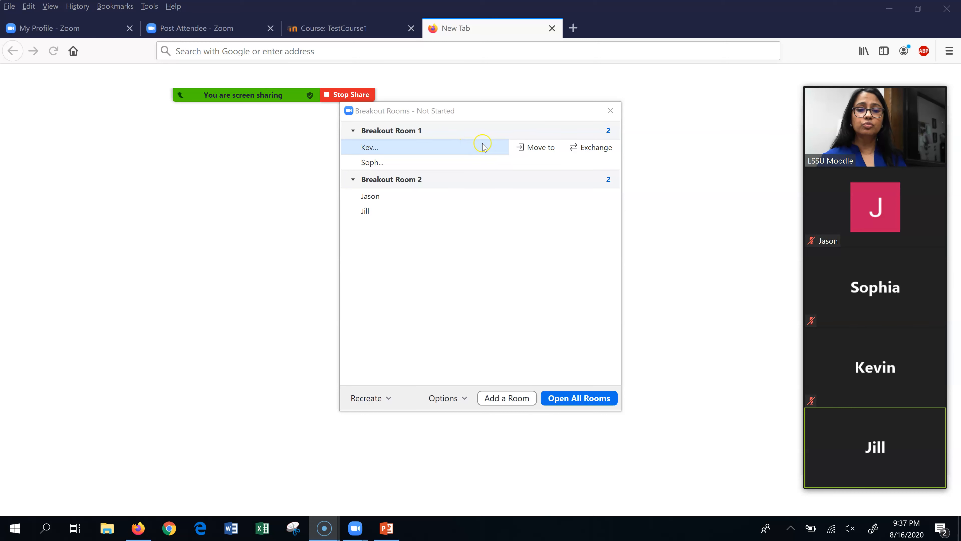
left_click(522, 147)
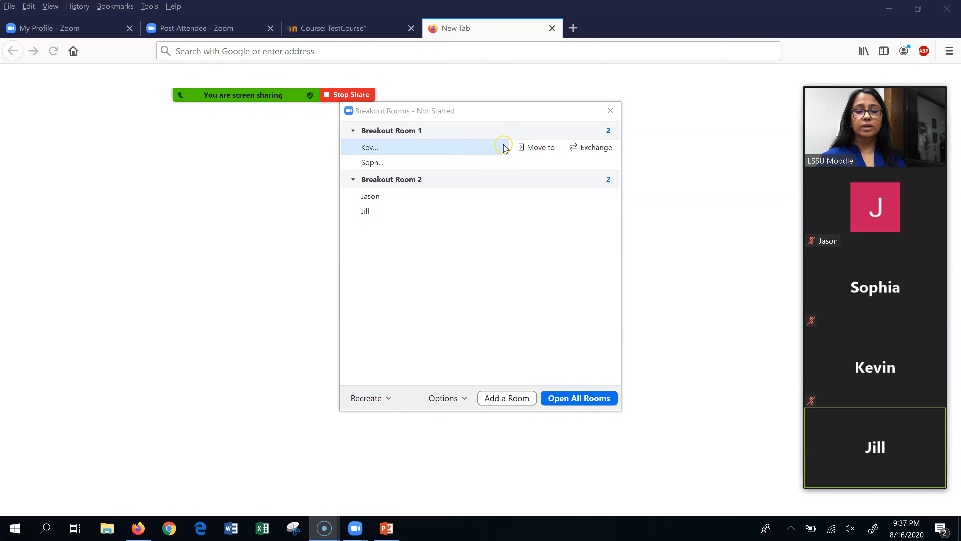
left_click(522, 147)
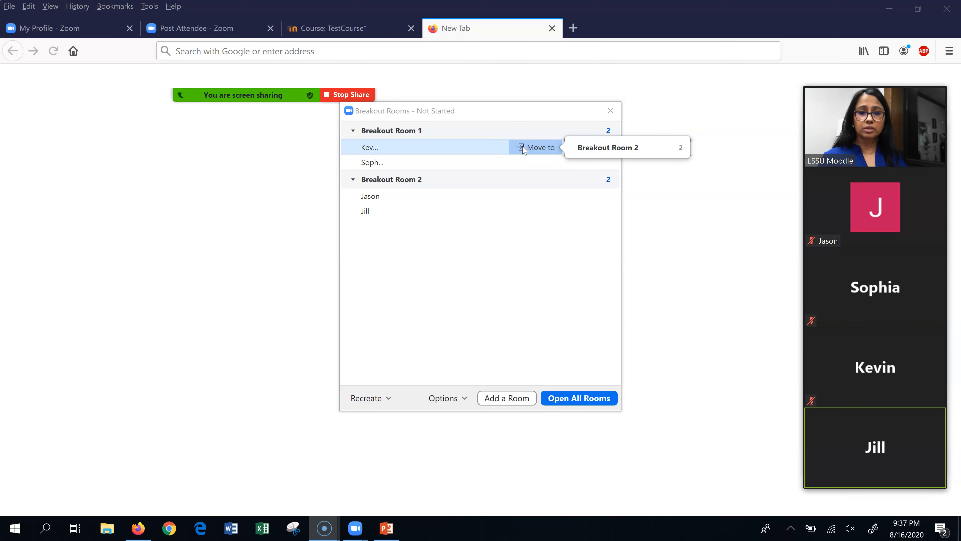
left_click(598, 148)
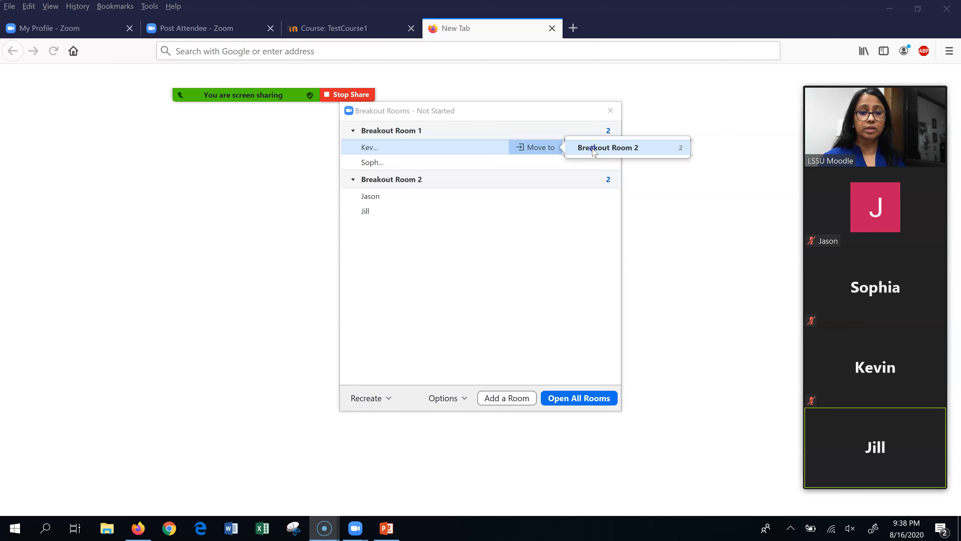
left_click(594, 149)
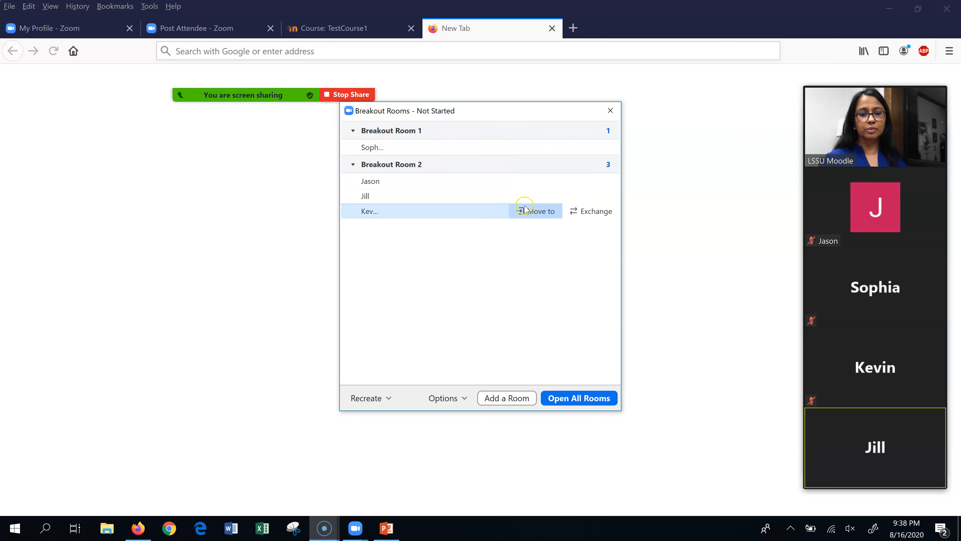
left_click(525, 209)
left_click(590, 211)
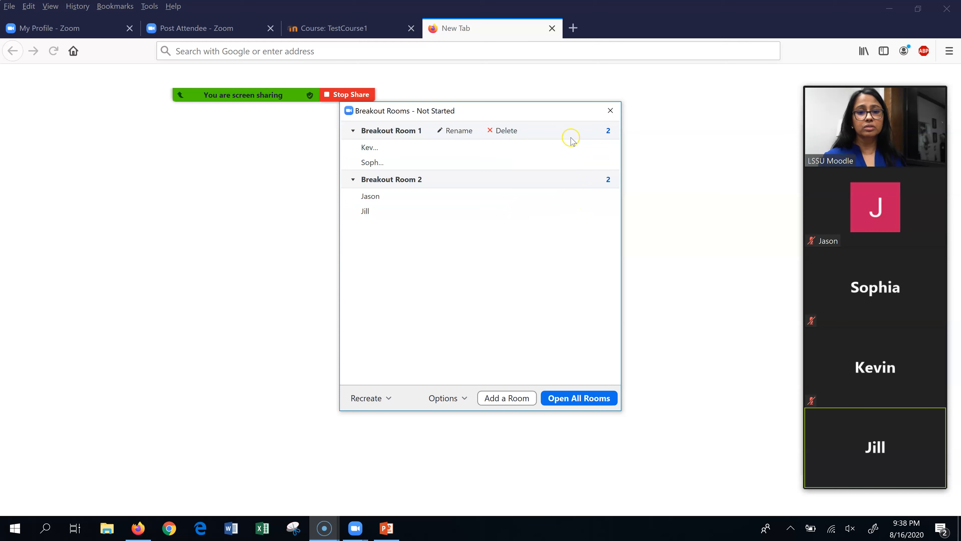
Exchange the first participant of Breakout Room 1 with the second participant of Breakout Room 2.
left_click(582, 149)
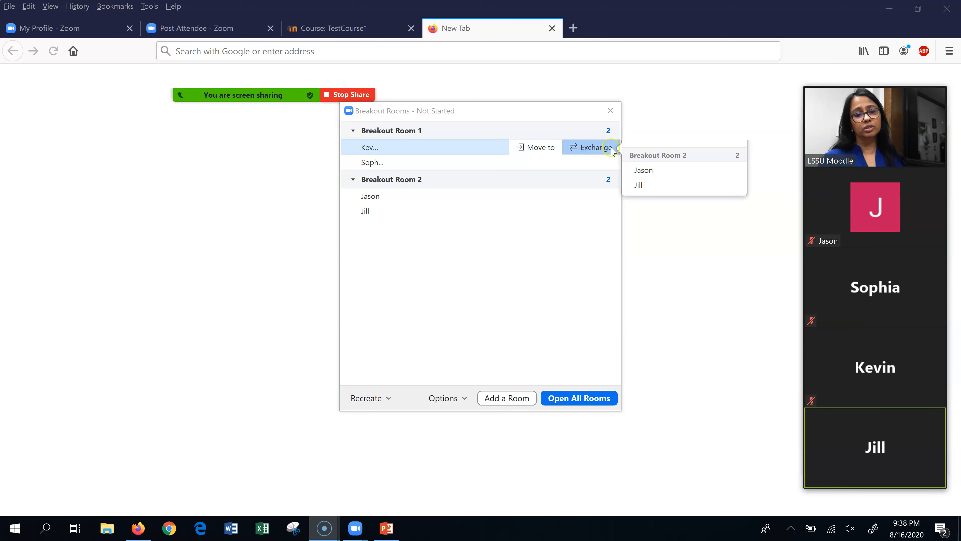
left_click(638, 187)
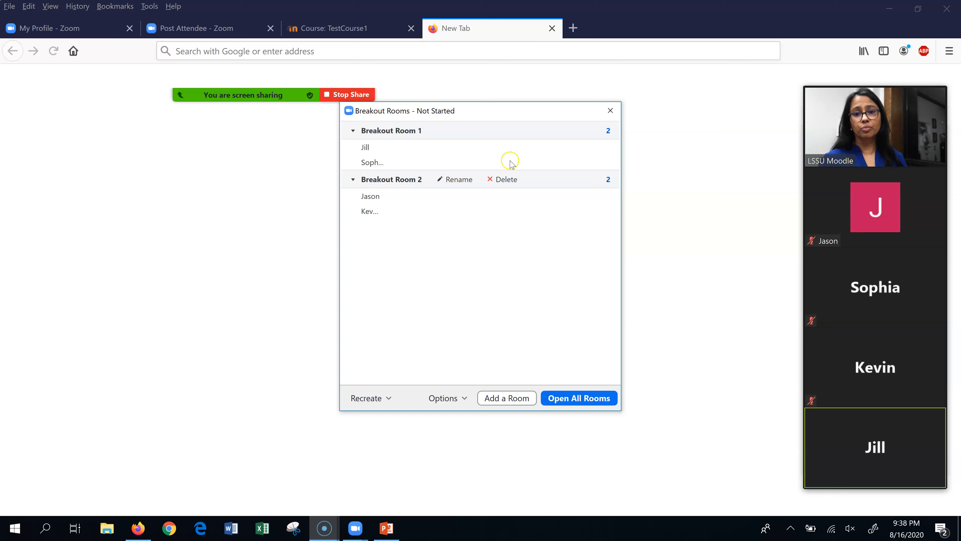
Open the name of Breakout Room 1 for editing and leave it, and view the settings for recreating all rooms.
mouse_move(431, 179)
mouse_move(392, 131)
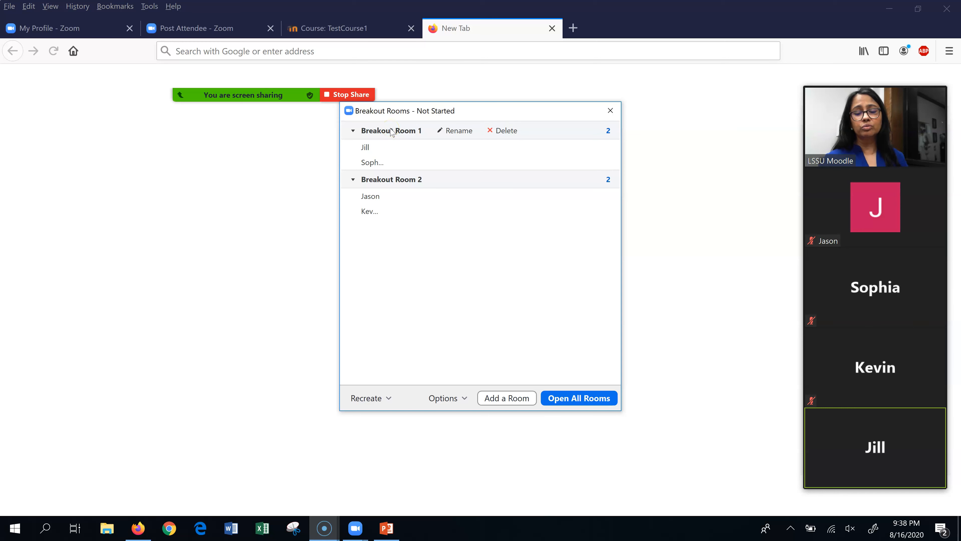
left_click(444, 132)
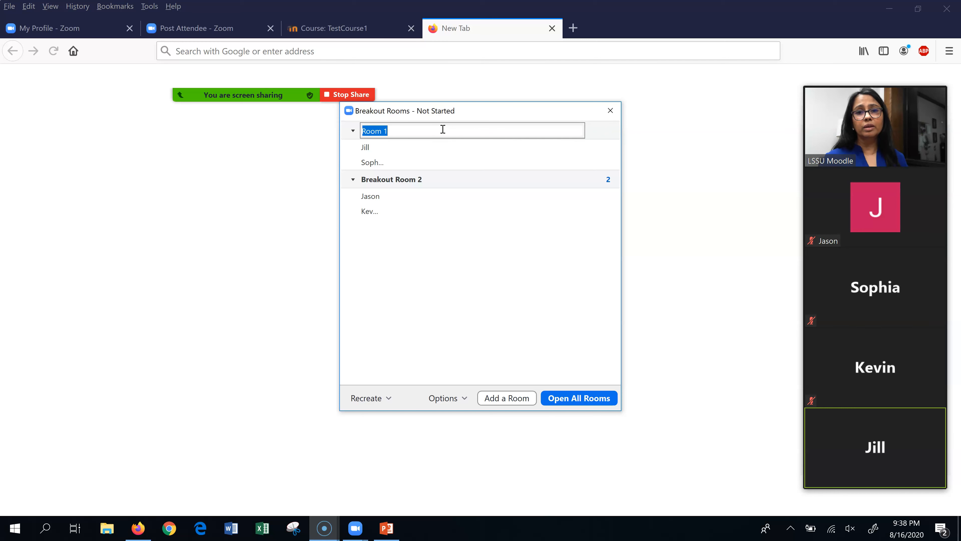
left_click(465, 223)
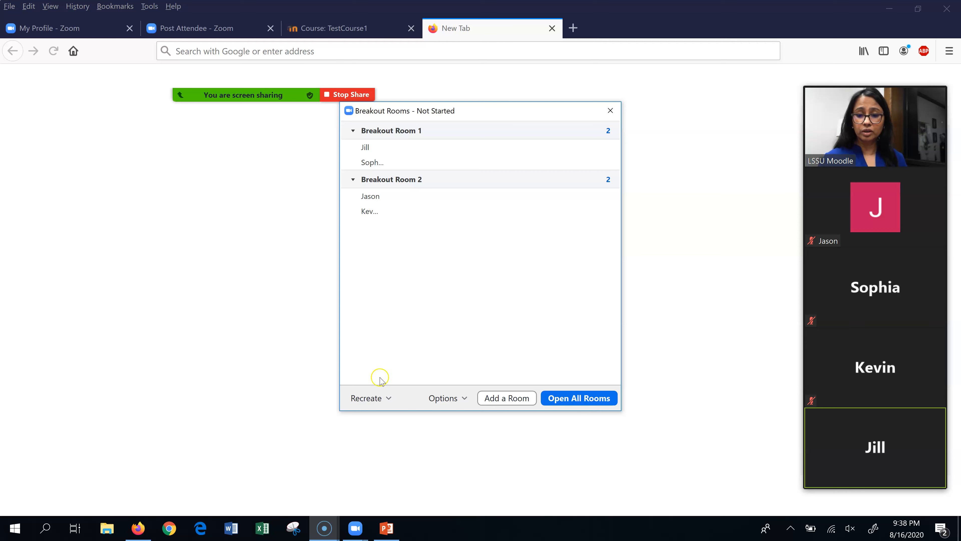
left_click(371, 398)
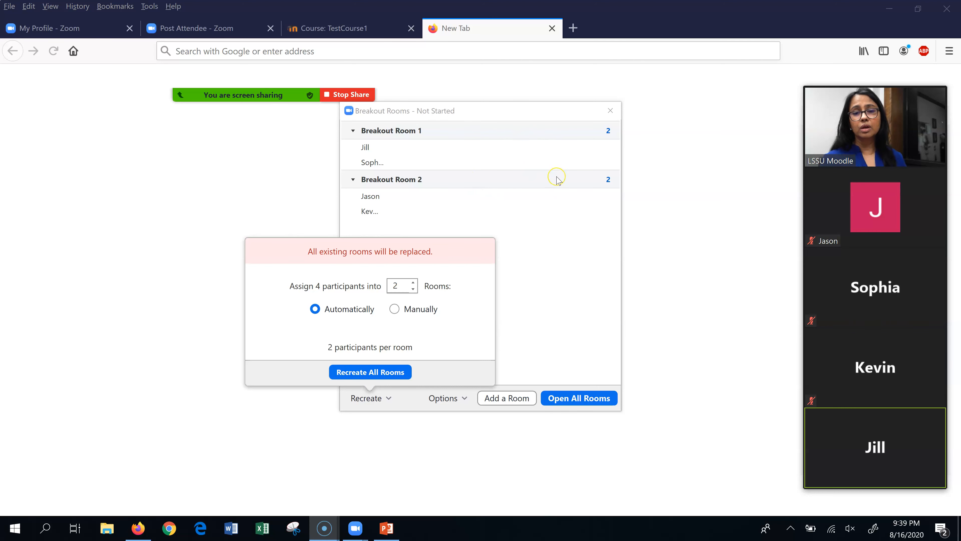
left_click(525, 241)
Enable moving all participants into breakout rooms automatically in the breakout room options.
left_click(457, 396)
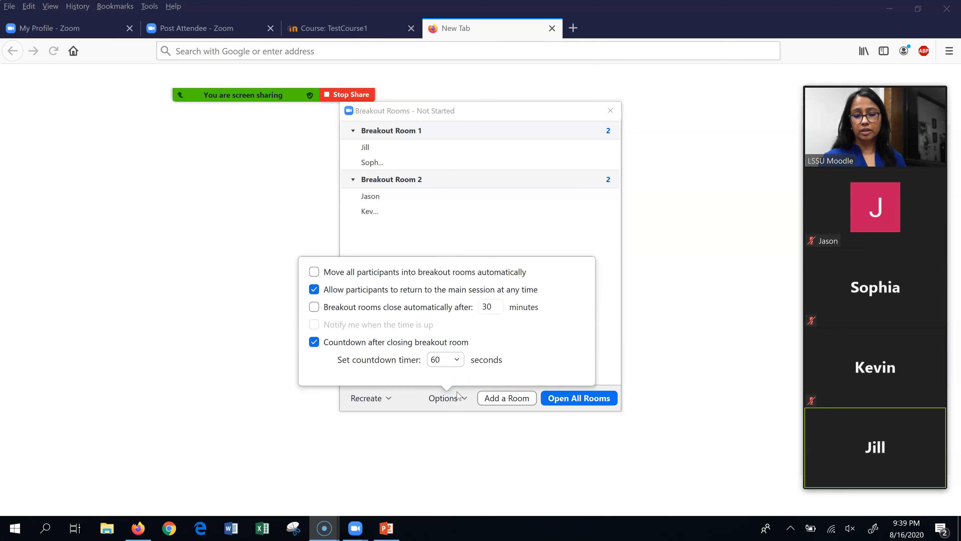
left_click(453, 396)
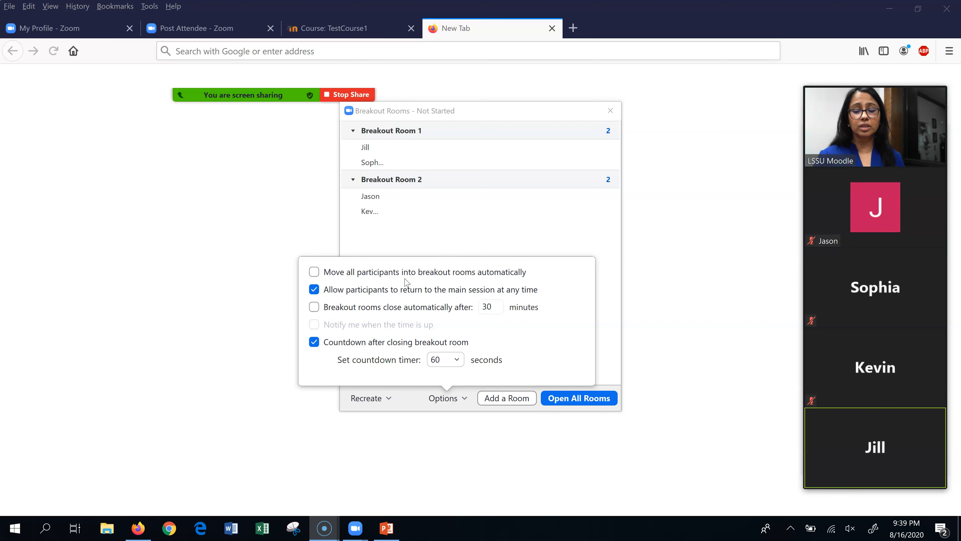
left_click(314, 272)
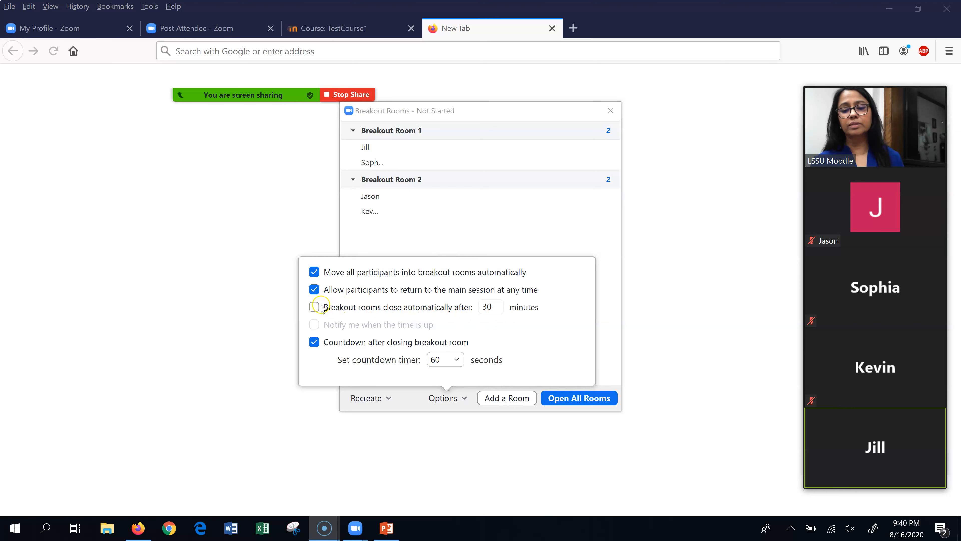
Switch the automatic closing of the breakout rooms after a set time on and back off.
left_click(314, 307)
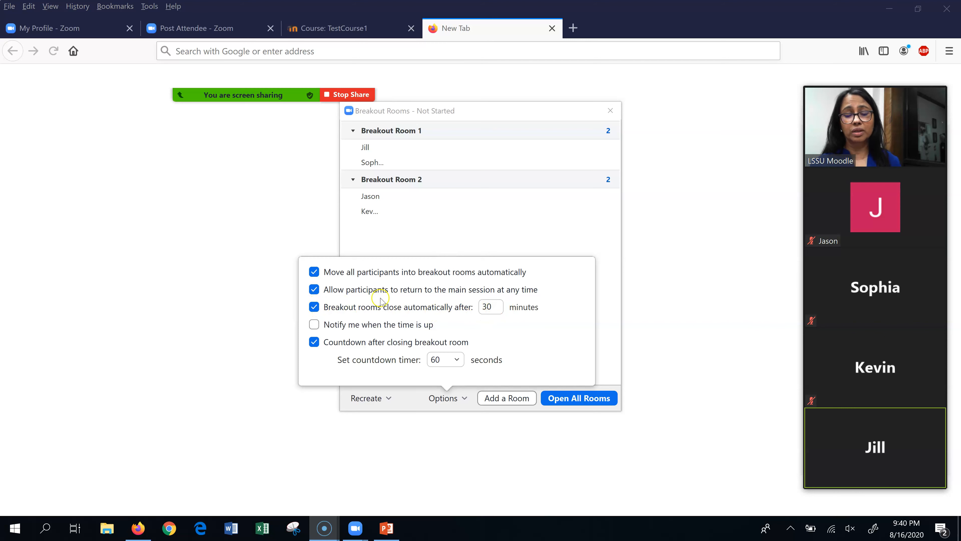
left_click(314, 306)
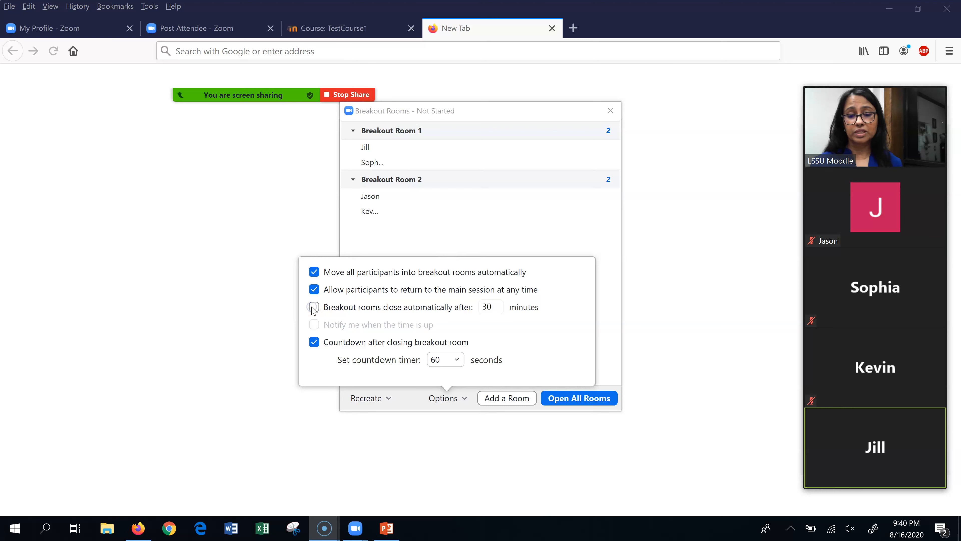
left_click(314, 308)
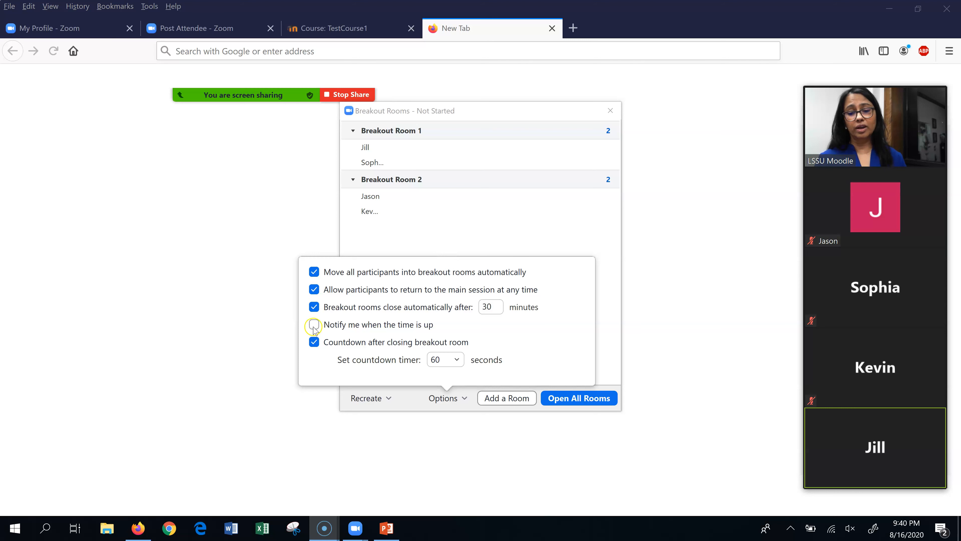
left_click(315, 307)
Set the countdown timer after closing breakout rooms to 30 seconds and close the options.
left_click(313, 356)
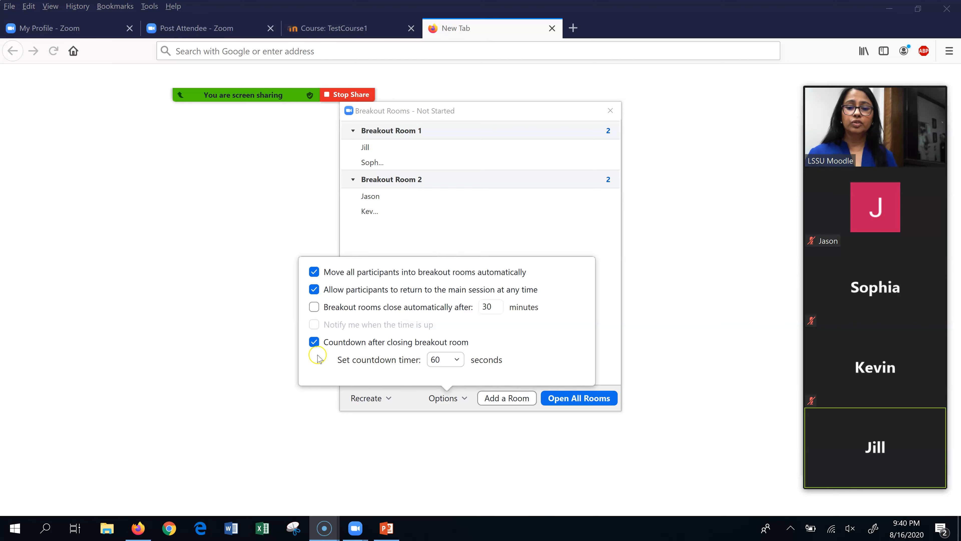
left_click(459, 358)
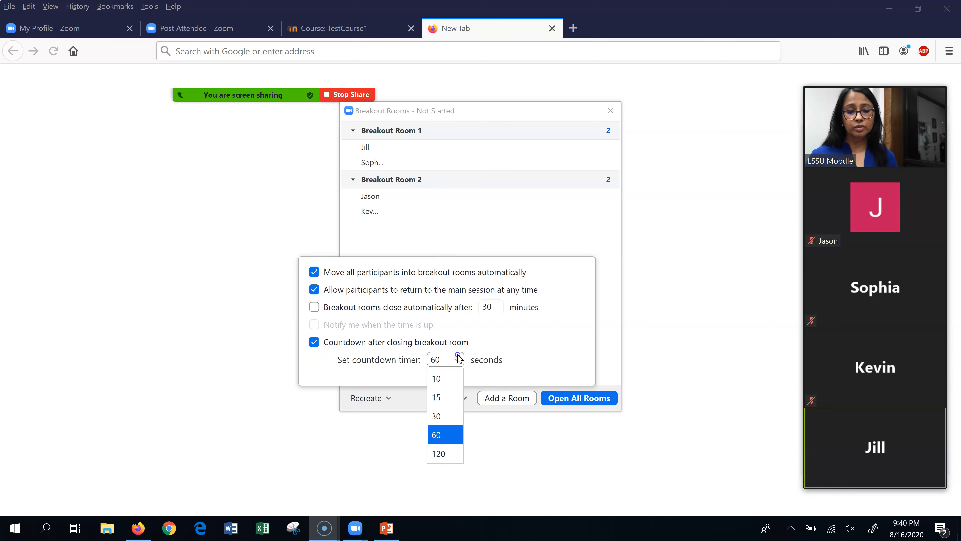
left_click(444, 414)
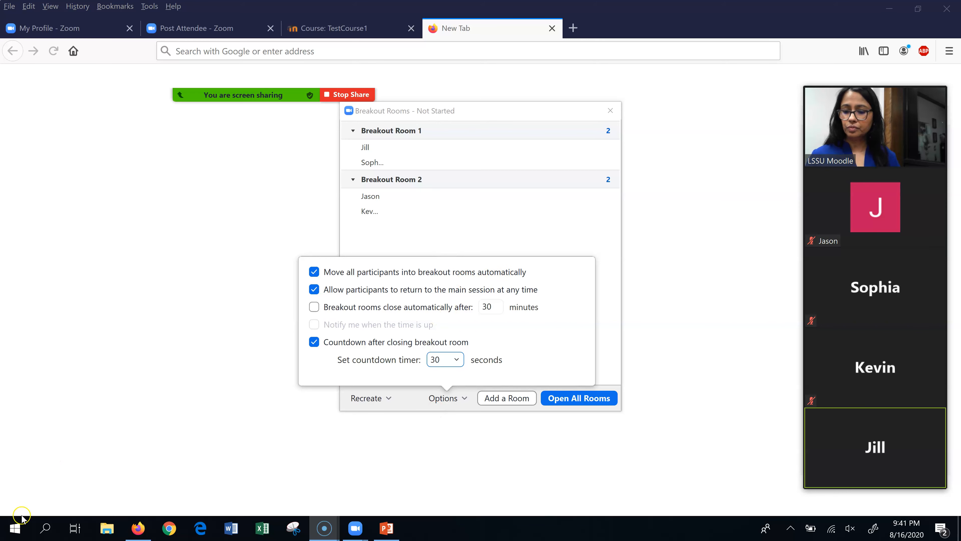
left_click(251, 354)
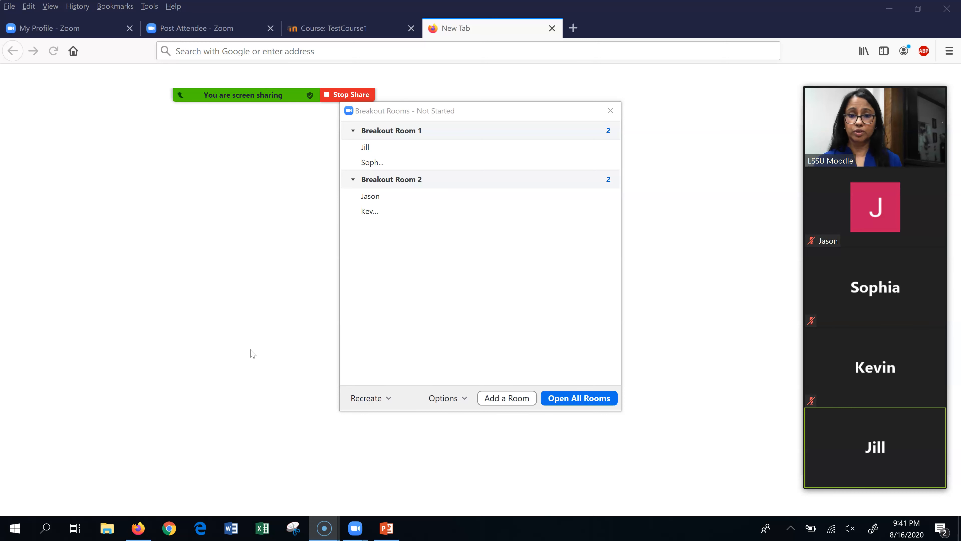
Open all breakout rooms so the participants join their assigned rooms.
left_click(364, 161)
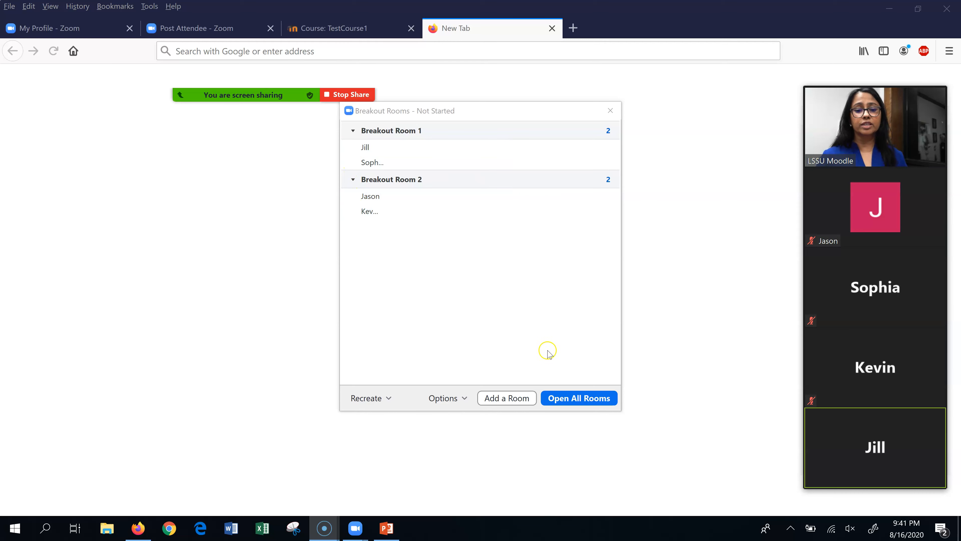
left_click(567, 400)
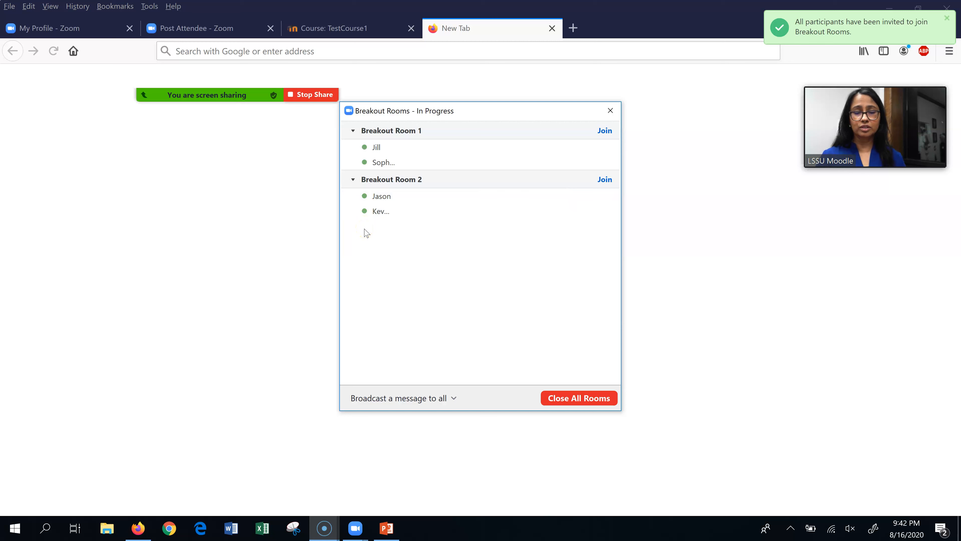
mouse_move(364, 197)
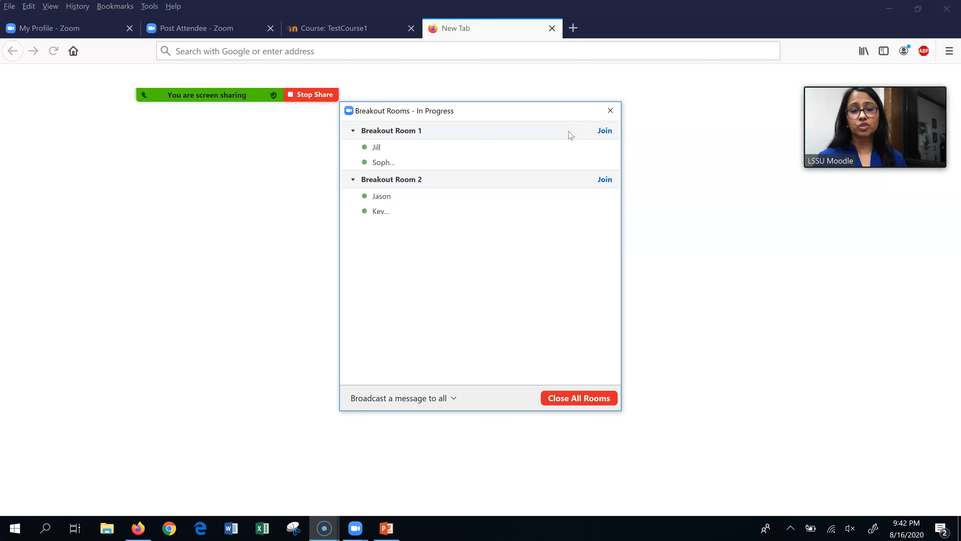
Join Breakout Room 1 as the host and maximize its meeting window.
left_click(602, 133)
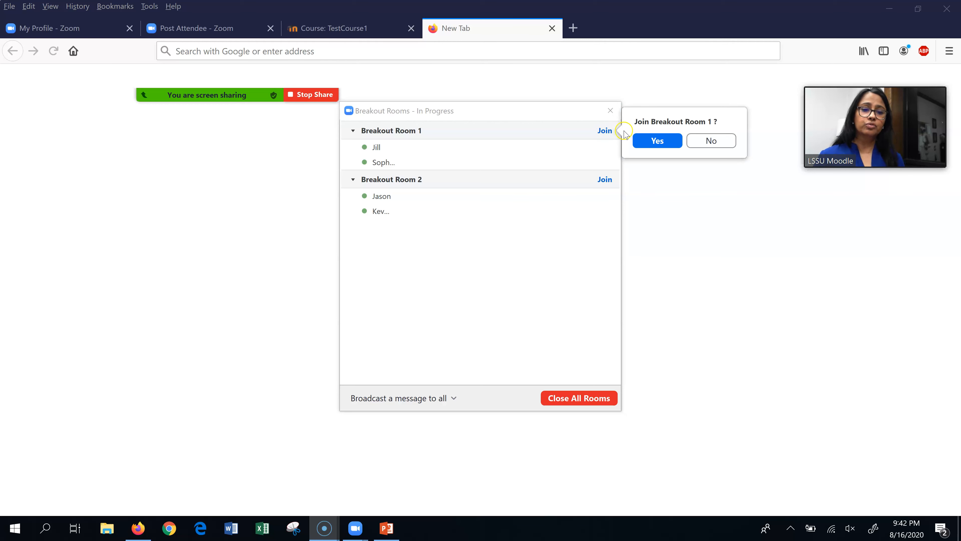
left_click(647, 139)
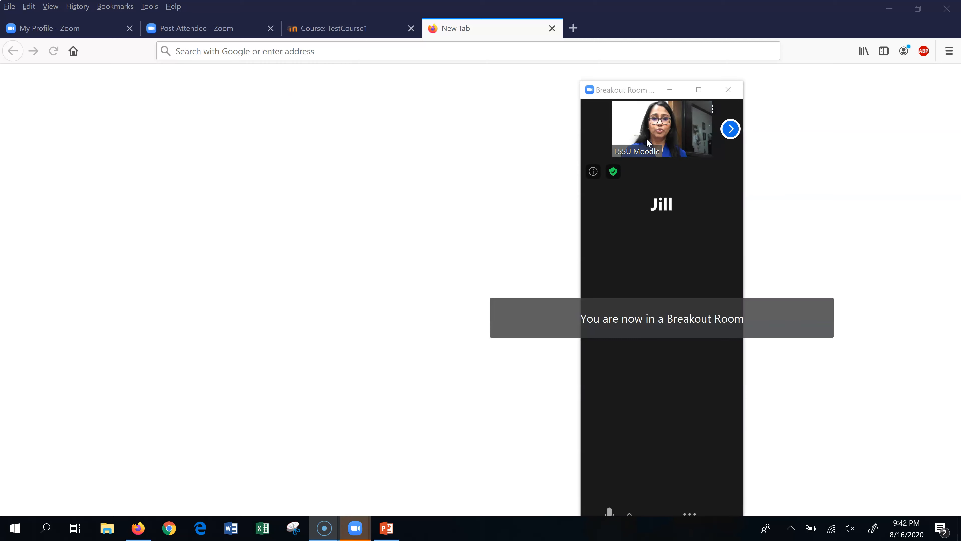
left_click(698, 90)
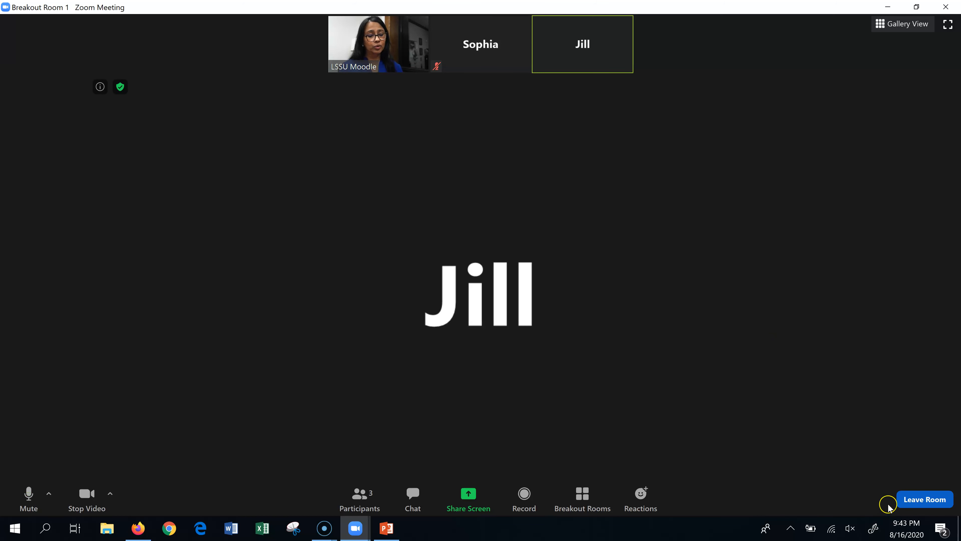
Leave the breakout room and return to the main session without leaving the meeting.
left_click(913, 499)
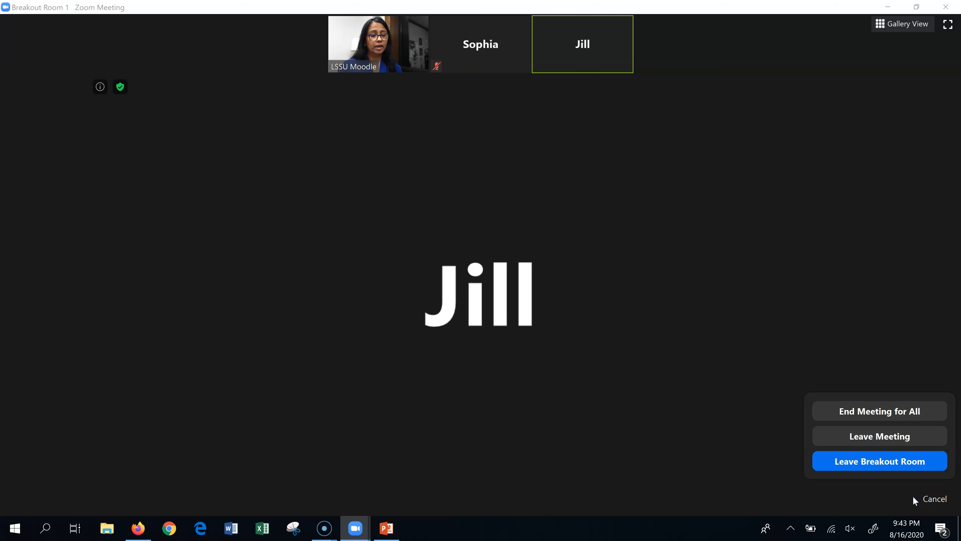
left_click(881, 469)
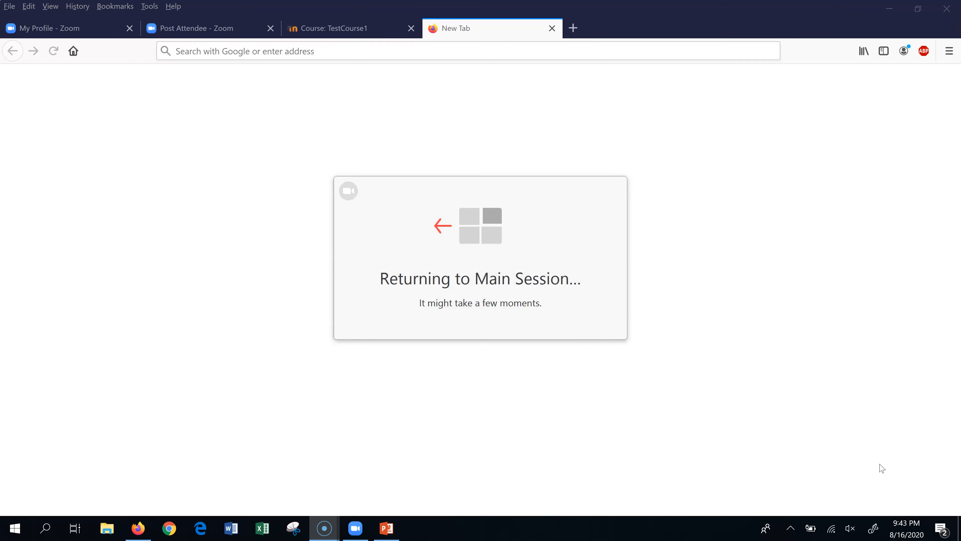
left_click(804, 442)
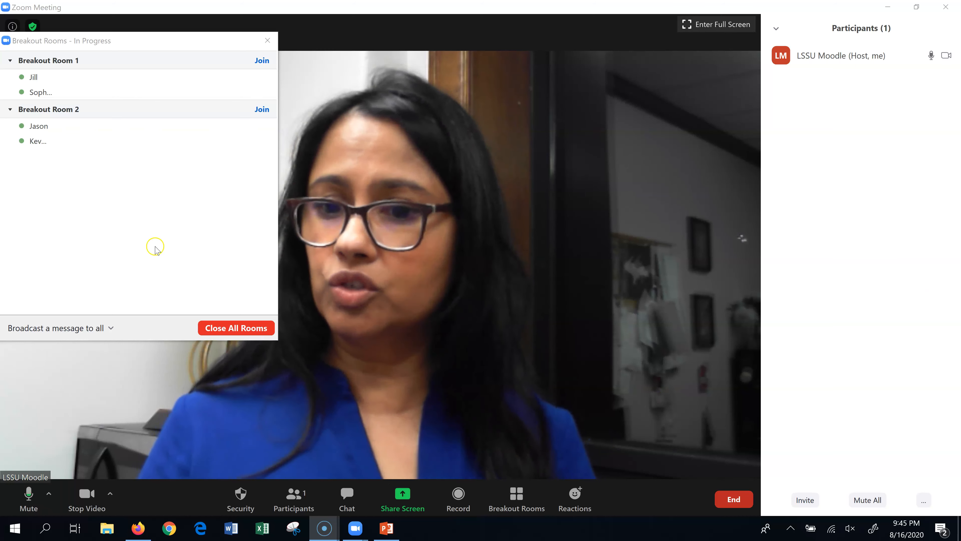
Broadcast the message "Let's wrap up in 5 minutes" to all breakout rooms.
left_click(63, 328)
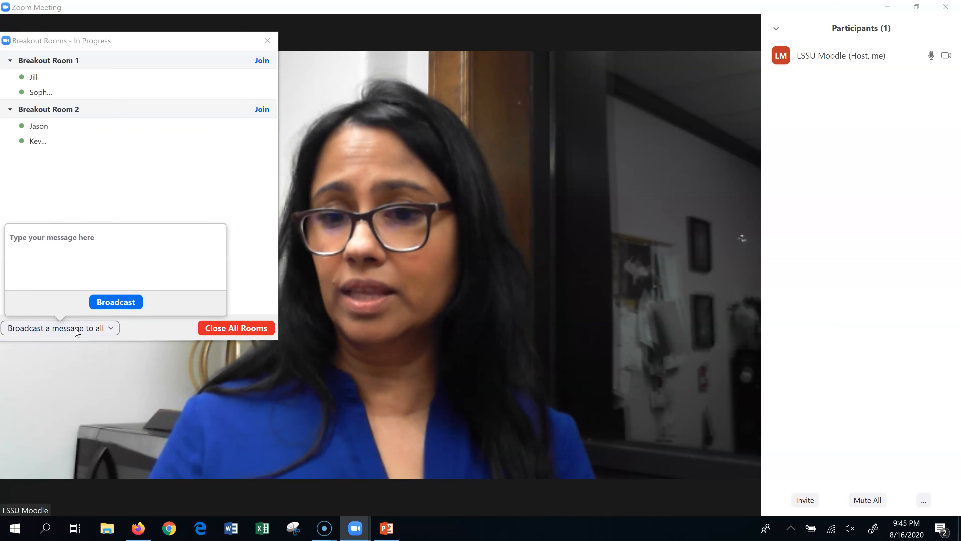
left_click(67, 253)
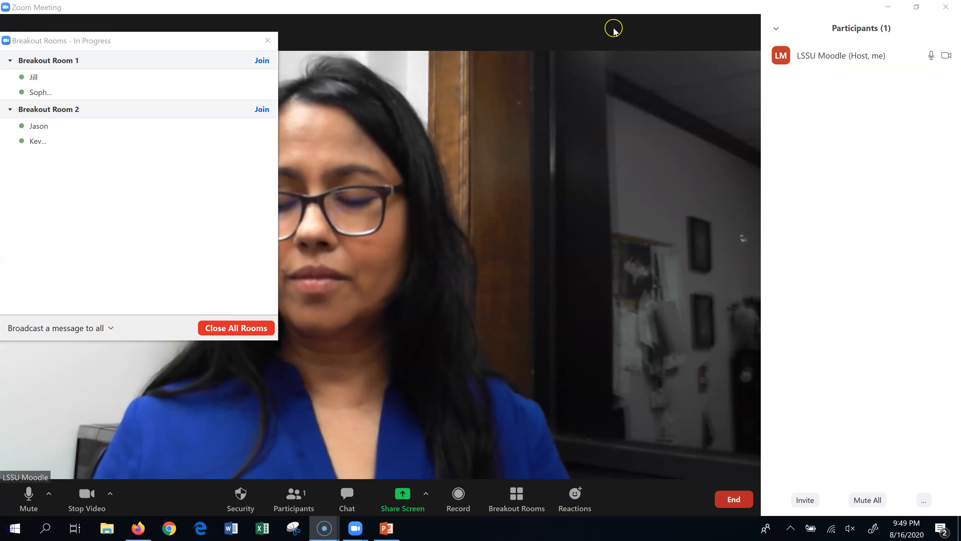
left_click(95, 328)
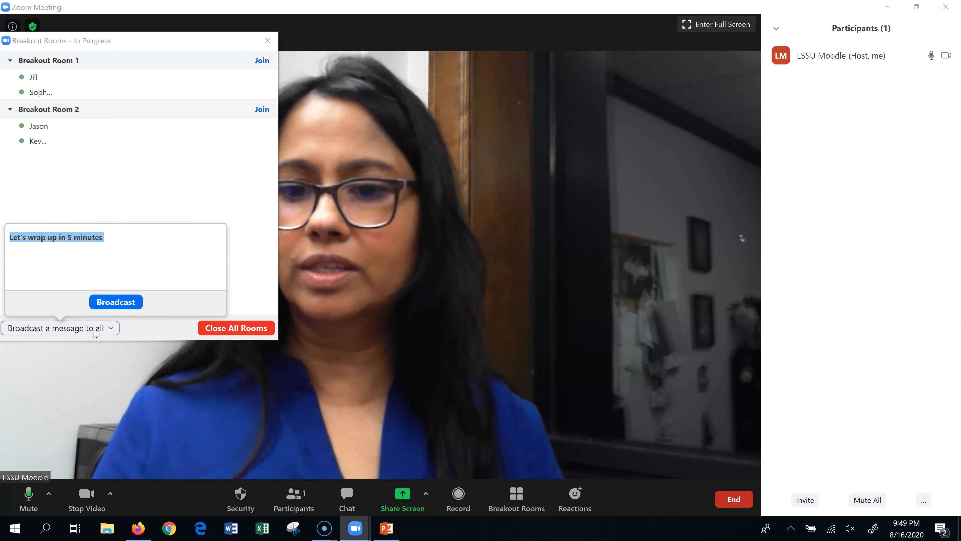
left_click(113, 303)
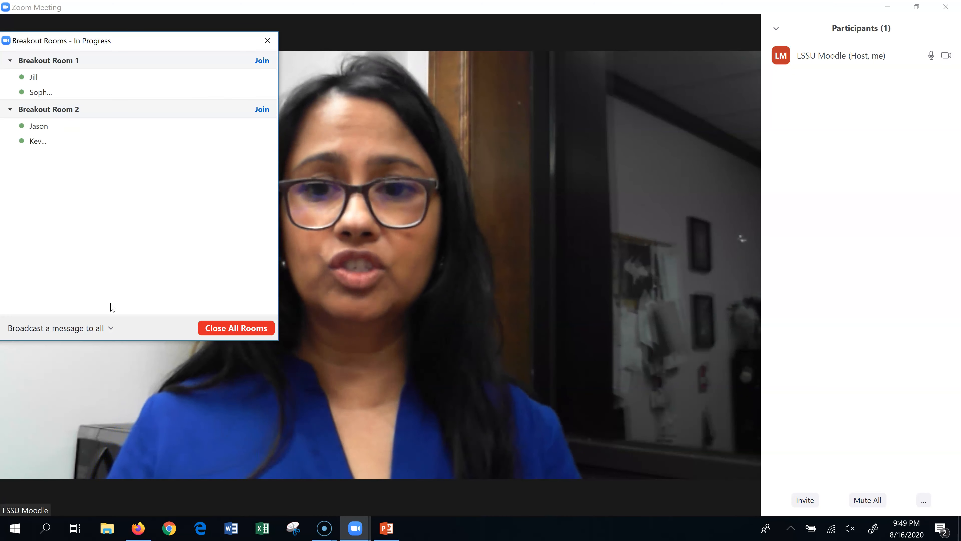
Examine the option for moving the first participant in Breakout Room 1 to another room.
left_click(81, 91)
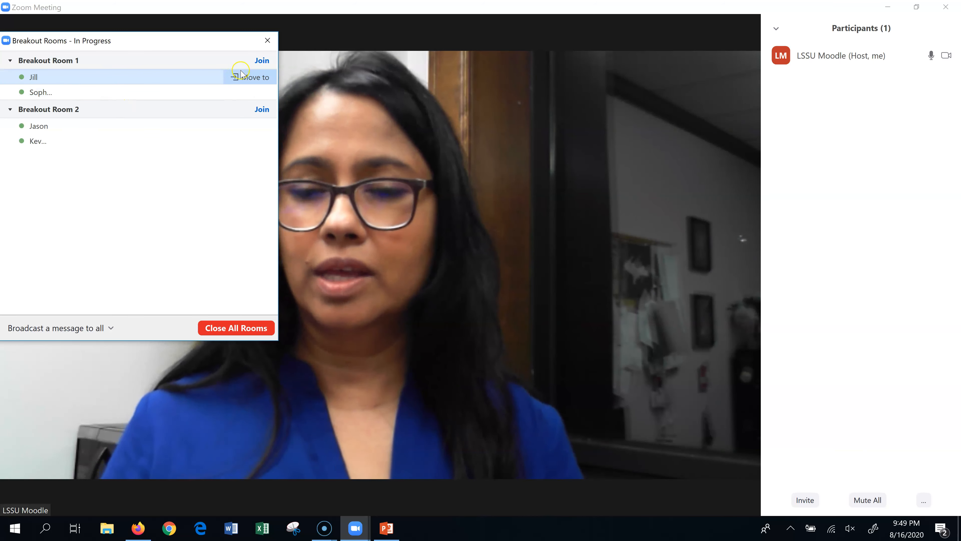
left_click(185, 79)
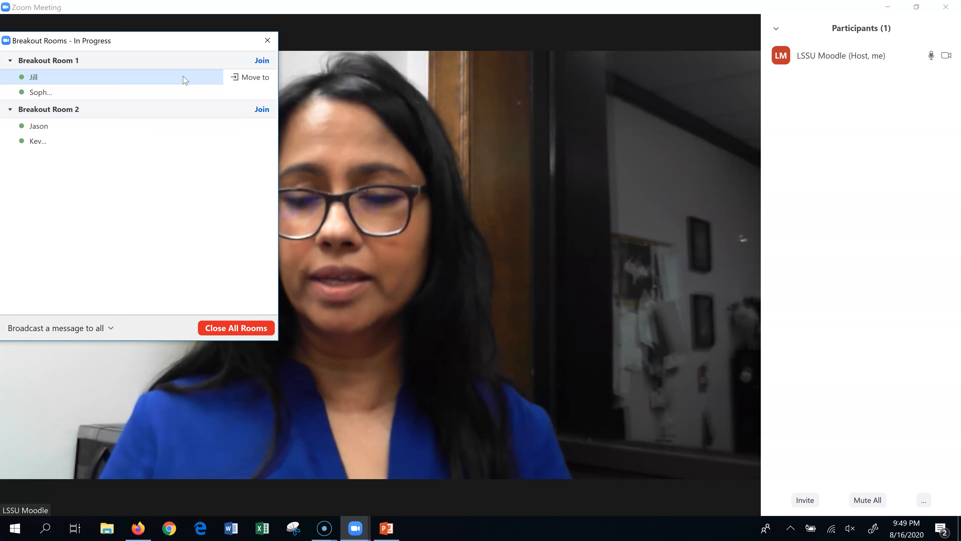
left_click(195, 197)
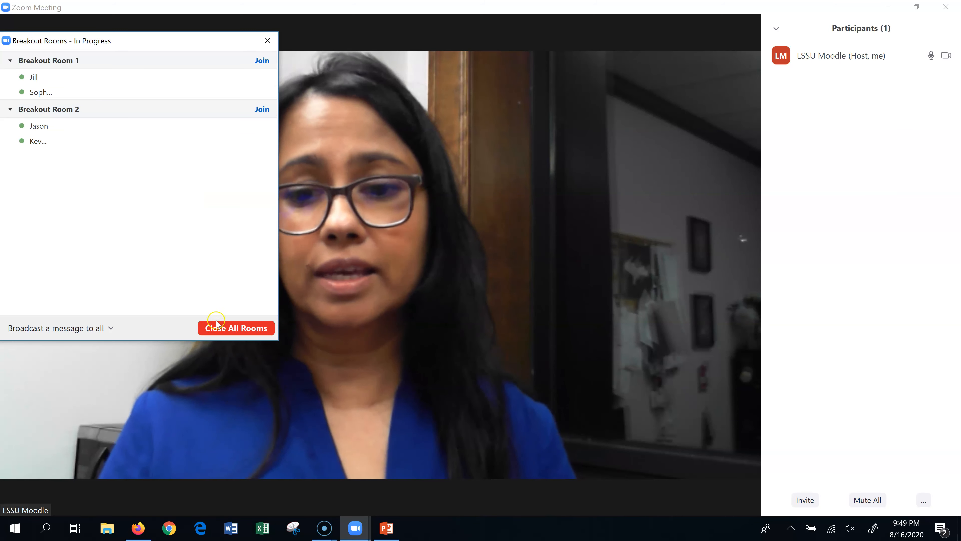
Close all breakout rooms to bring the participants back to the main session, and dismiss the breakout rooms window.
left_click(222, 328)
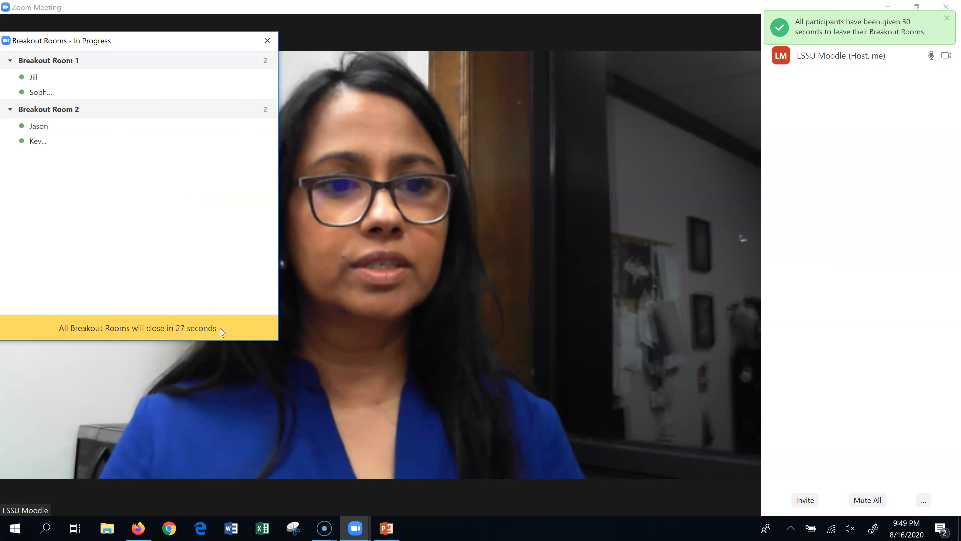
mouse_move(796, 61)
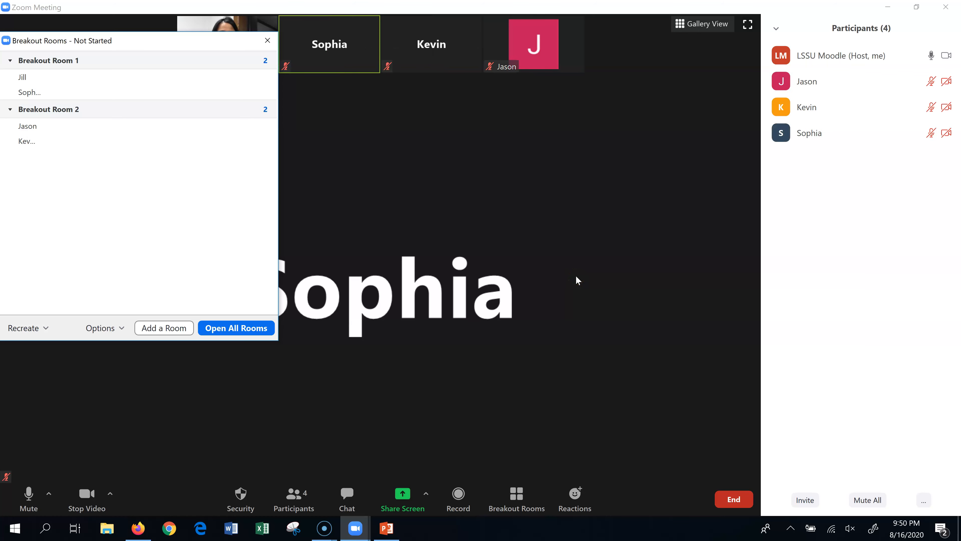
left_click_drag(97, 45, 106, 144)
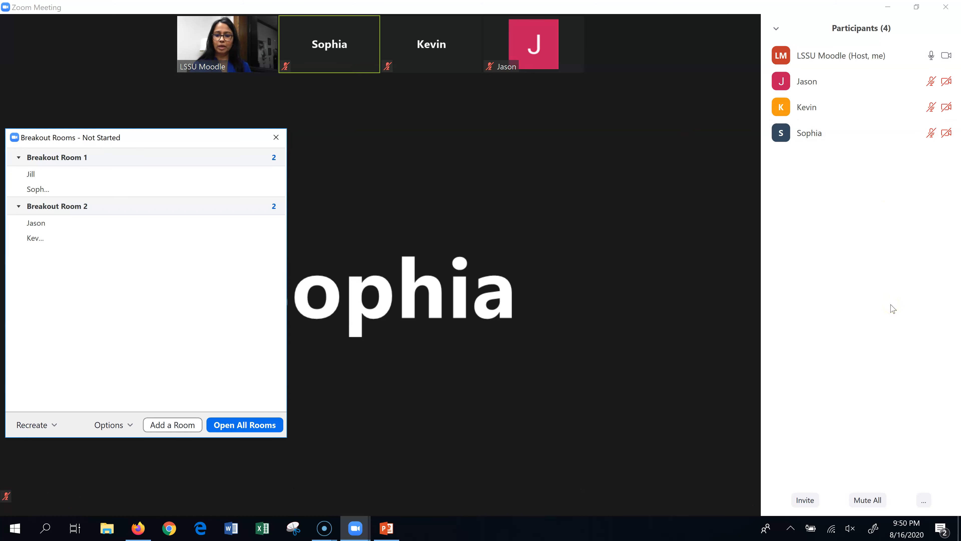
left_click(276, 138)
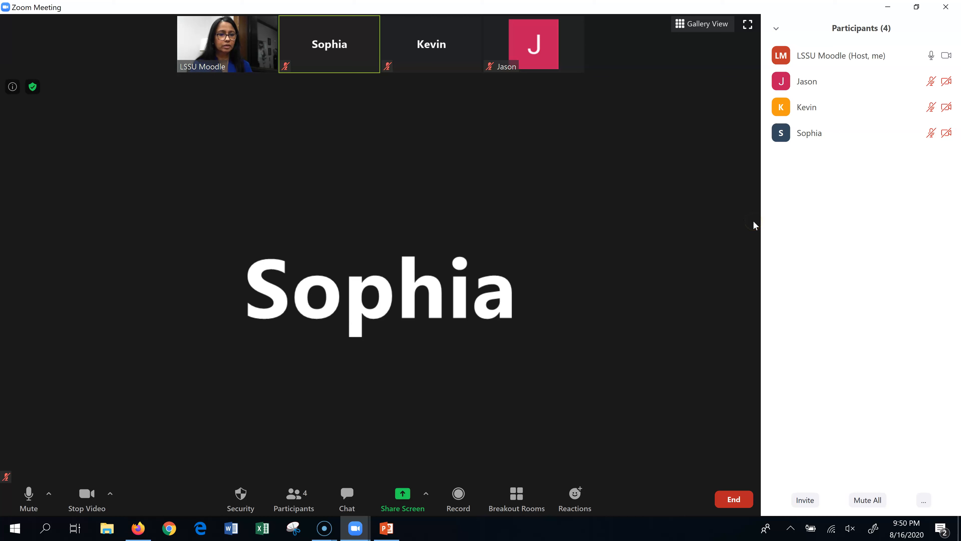